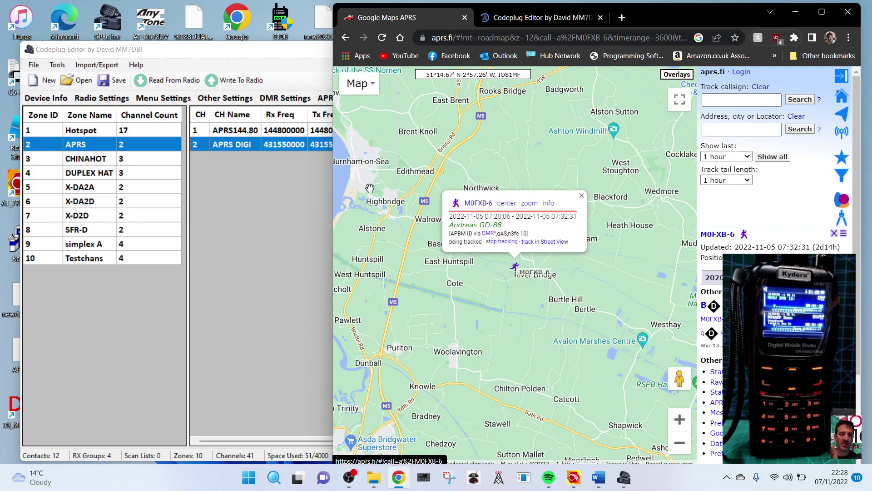
- Show the cpeditor.co.uk site in Chrome, glance at the APRS map, then return to Codeplug Editor
click(310, 206)
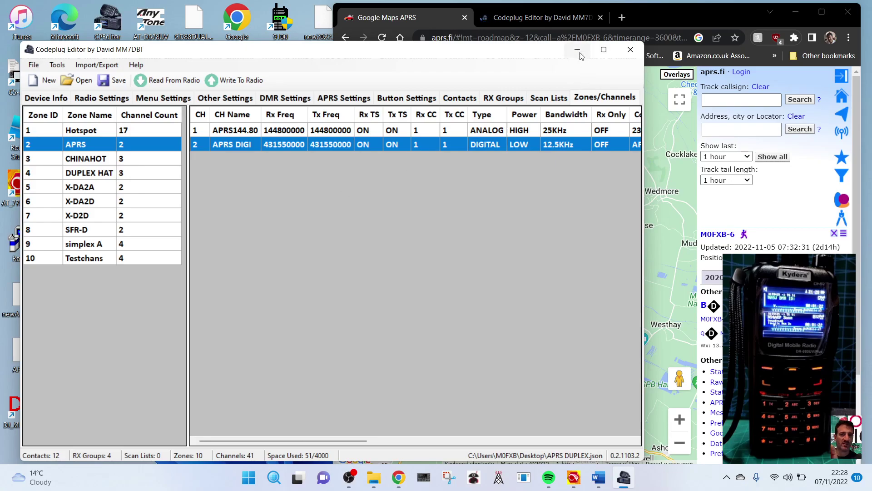
click(551, 18)
click(420, 21)
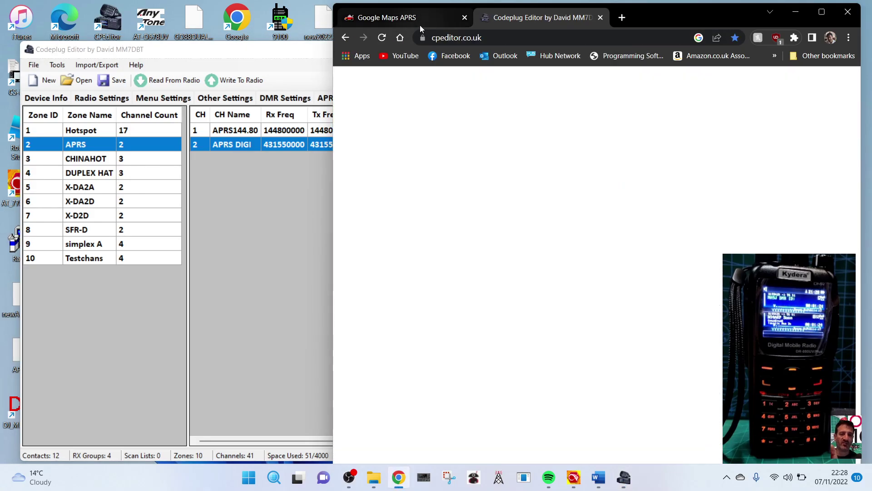
click(537, 19)
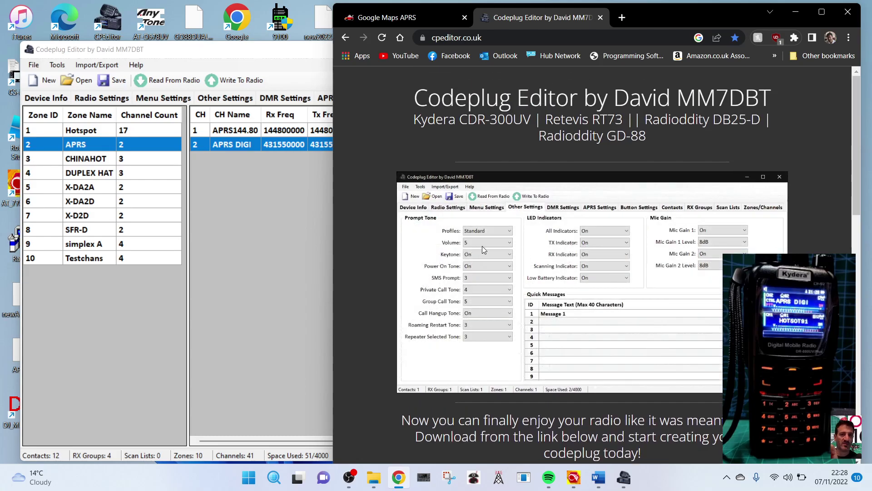
click(276, 251)
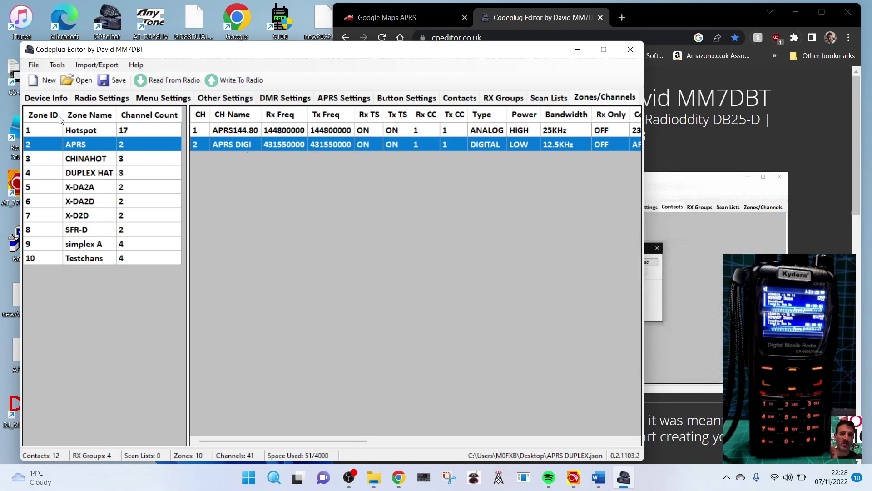
click(53, 99)
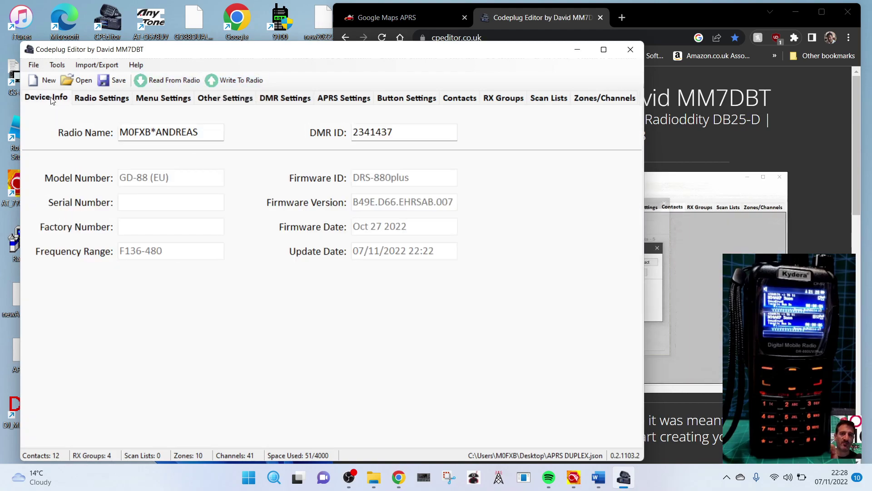
click(105, 100)
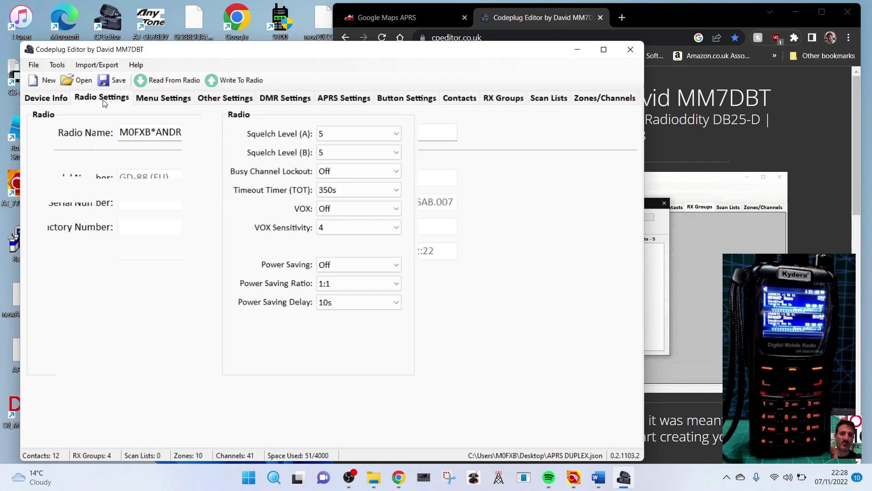
click(169, 101)
click(228, 99)
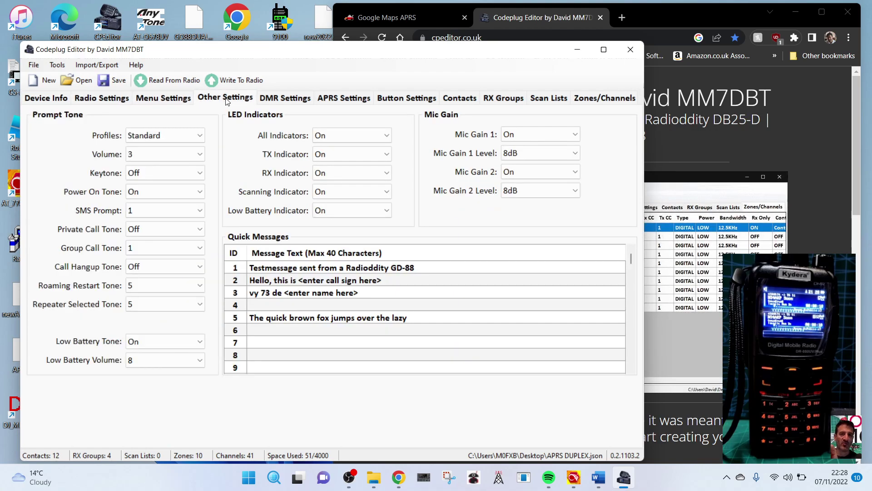
click(278, 99)
click(333, 100)
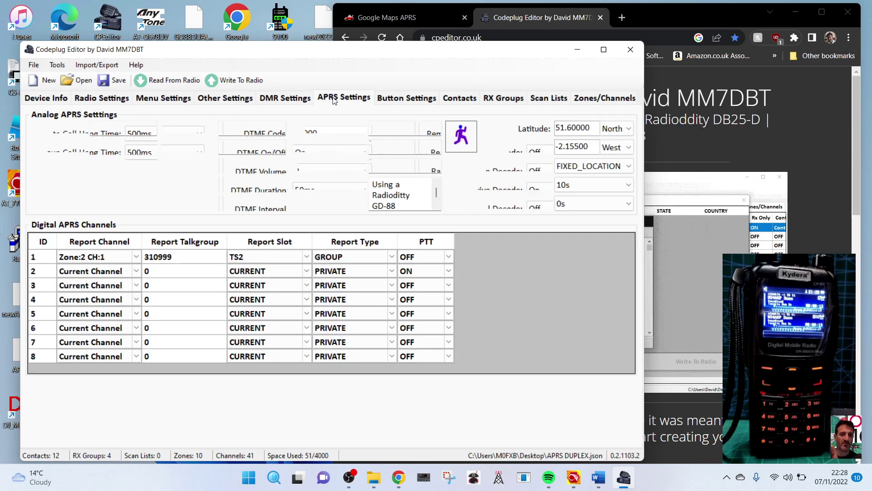
click(387, 100)
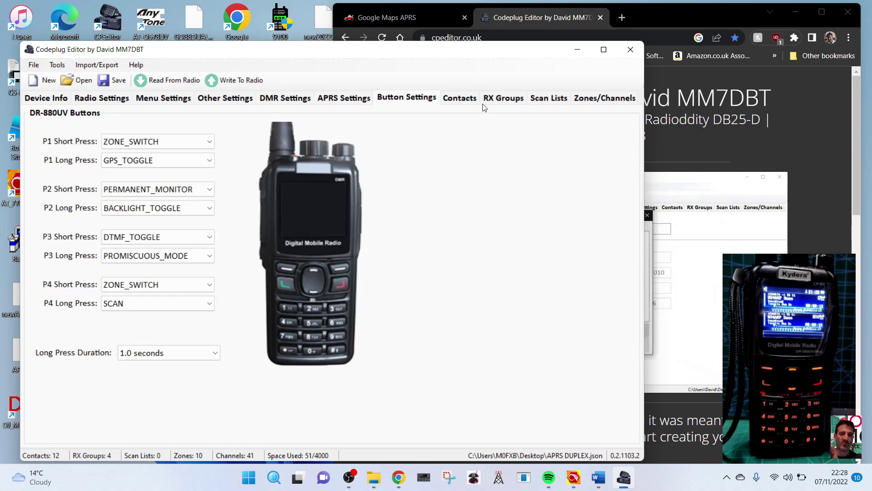
click(460, 103)
click(494, 102)
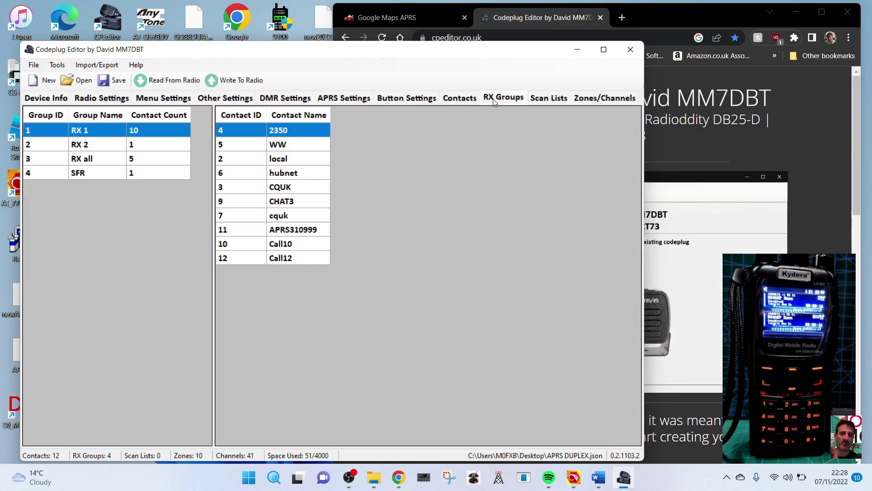
click(552, 102)
click(605, 99)
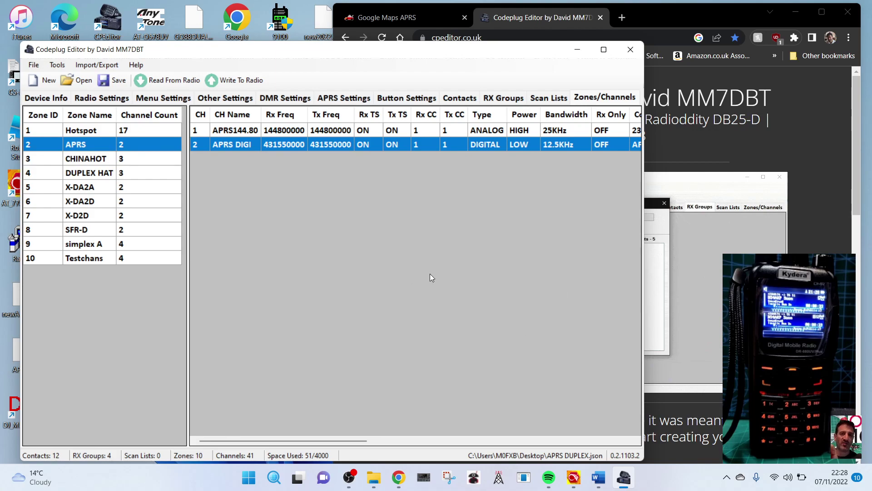
right_click(77, 246)
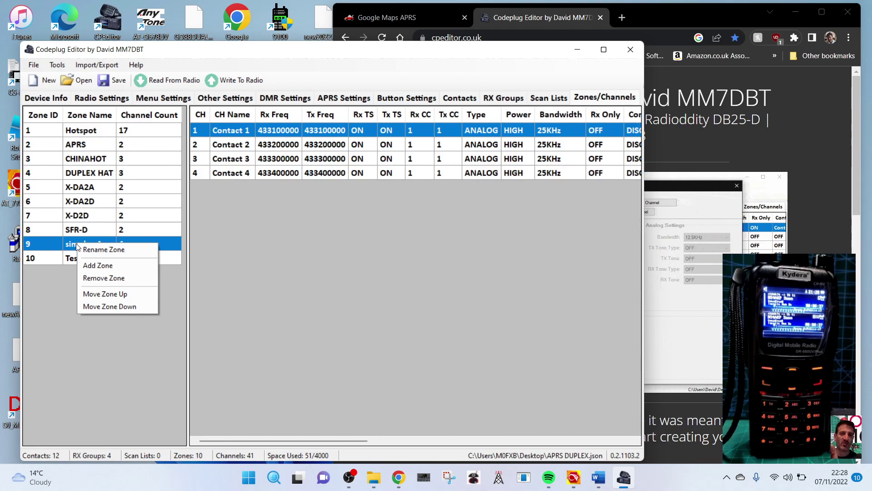
click(71, 304)
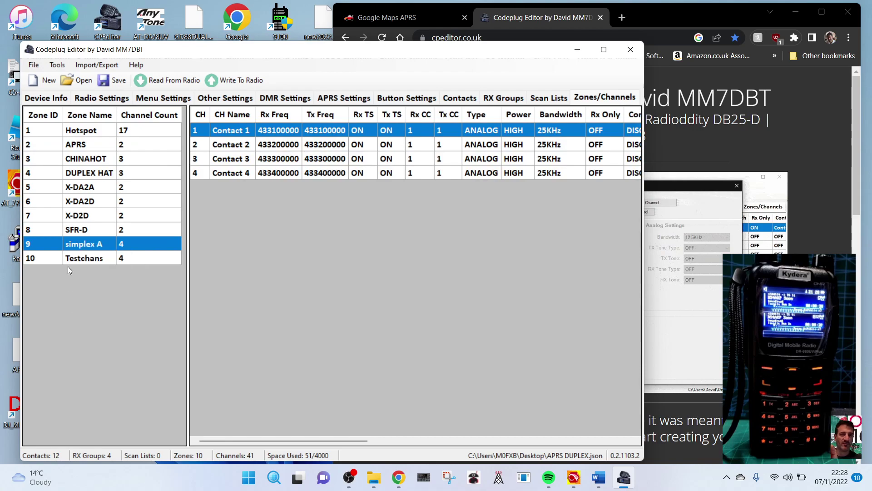
click(84, 144)
double_click(84, 144)
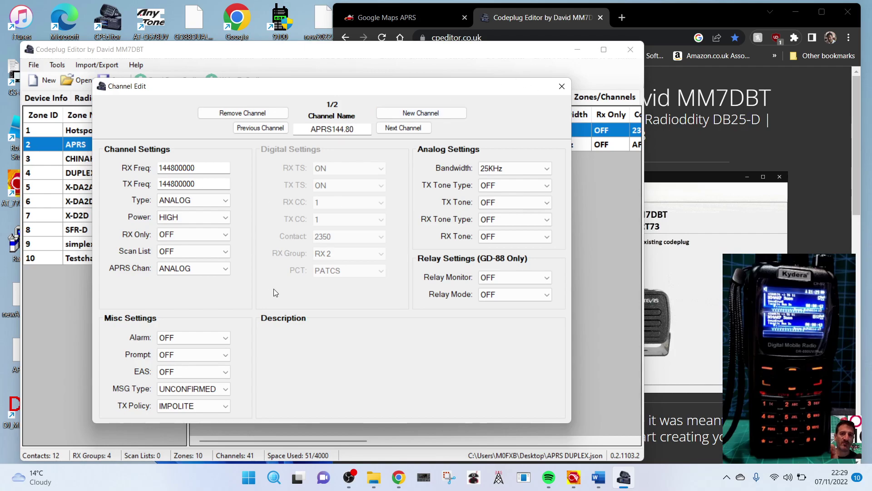
click(562, 87)
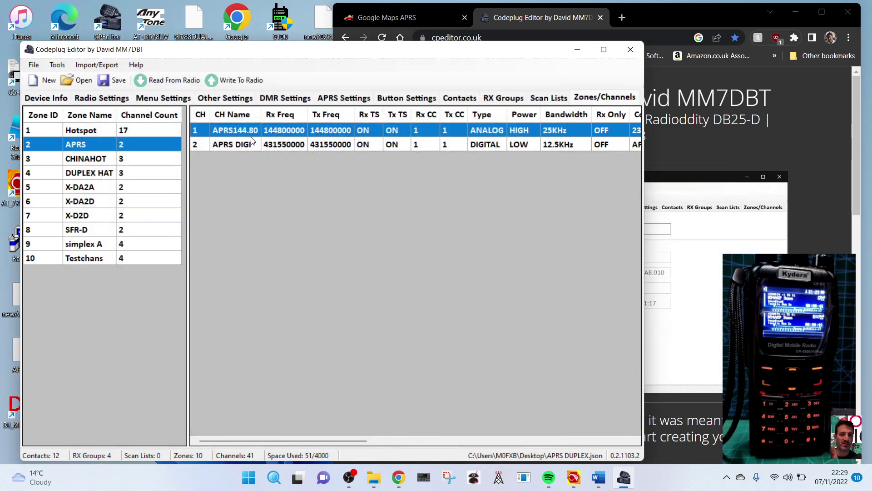
double_click(276, 134)
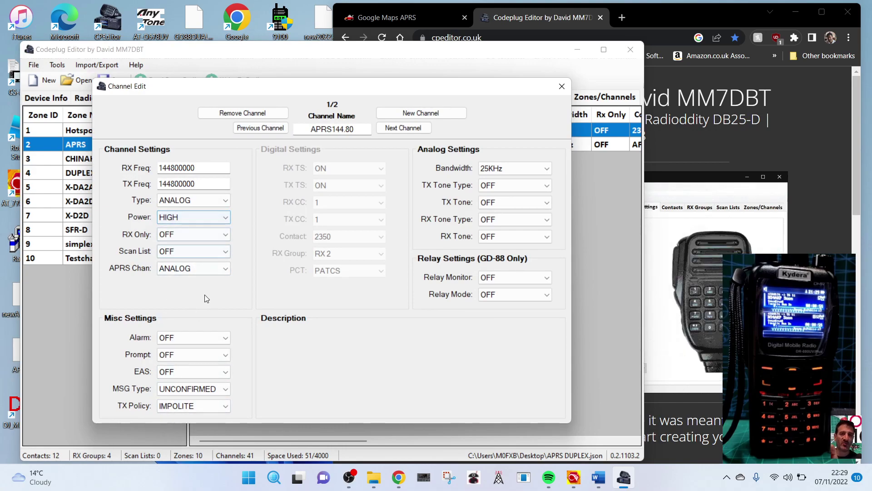
click(226, 268)
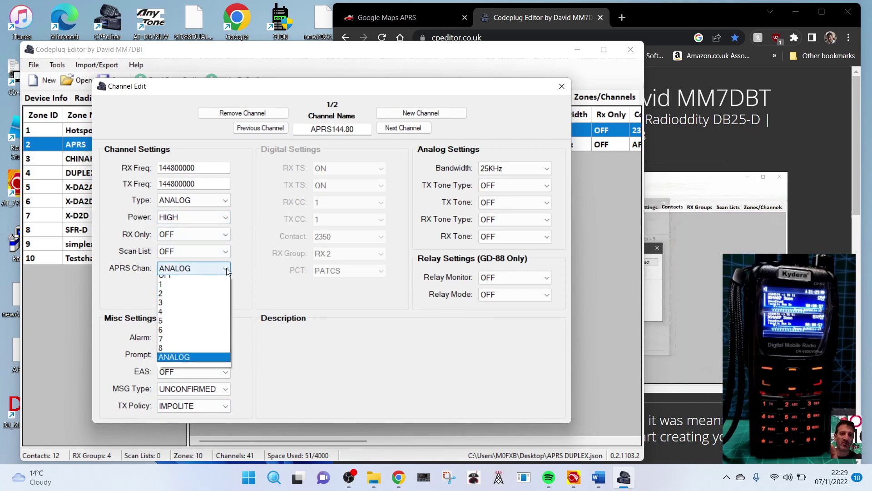
click(229, 272)
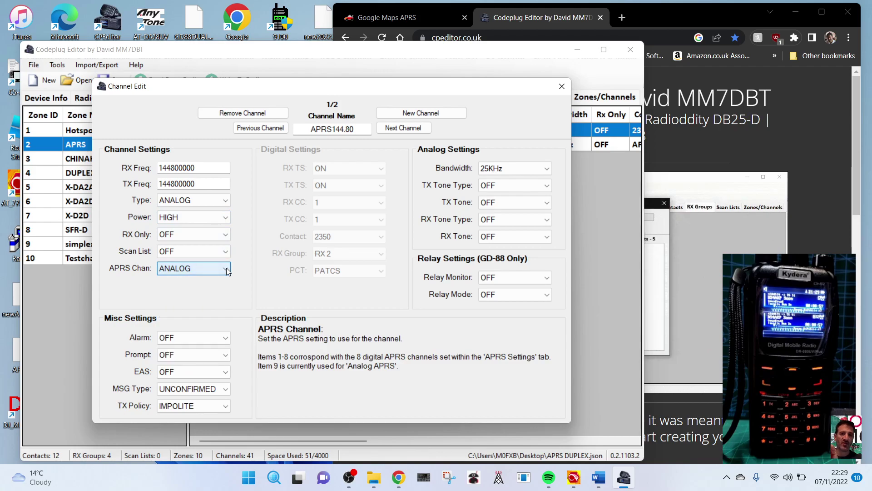
click(564, 86)
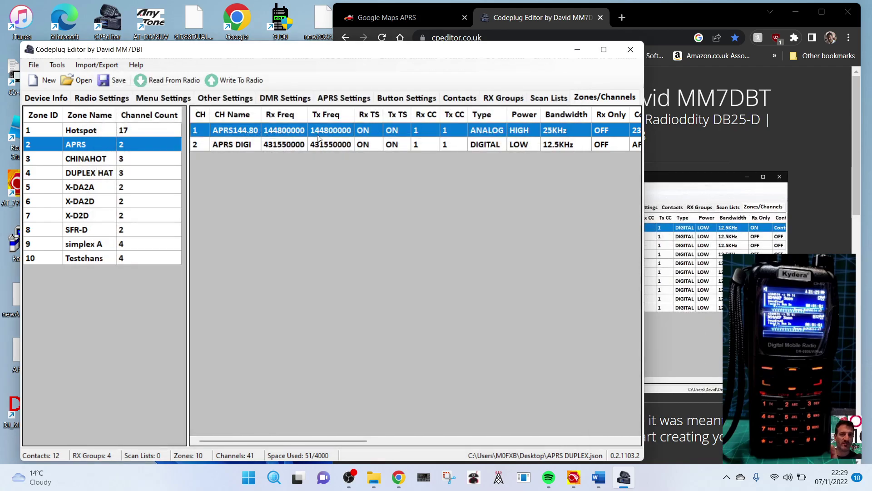
- Open APRS DIGI's channel settings and confirm contact APRS310999 and APRS channel 1
double_click(287, 144)
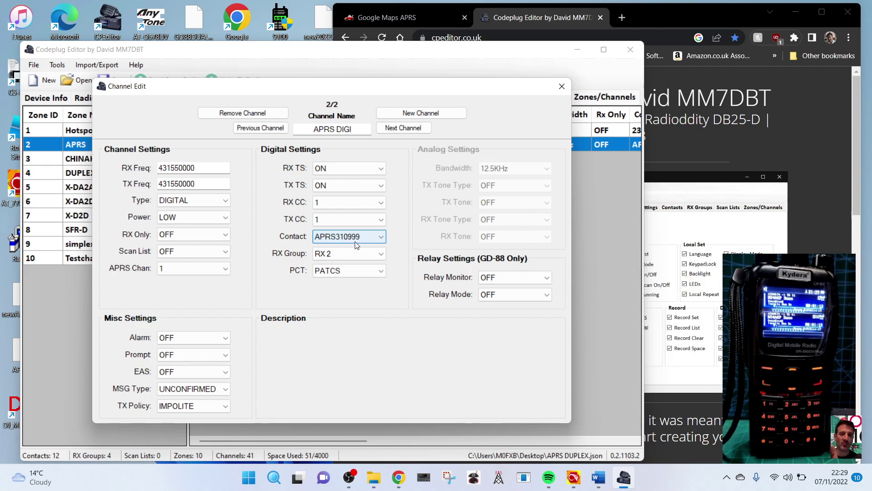
click(380, 241)
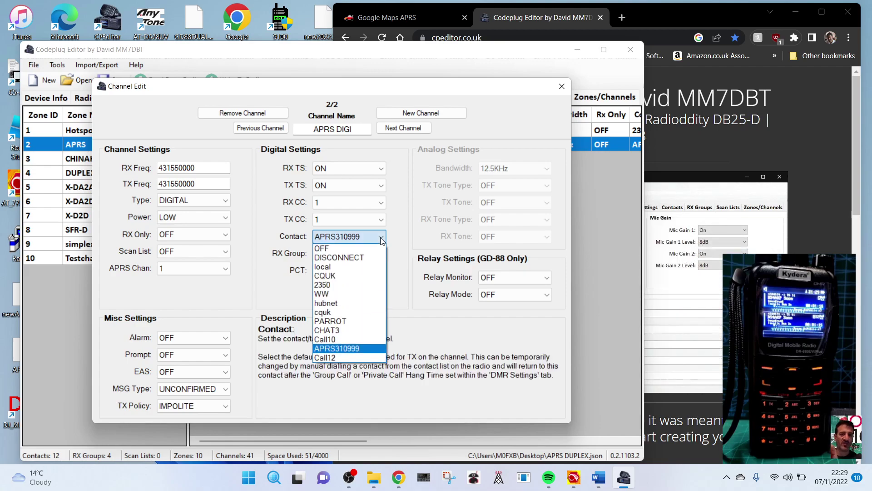
click(336, 347)
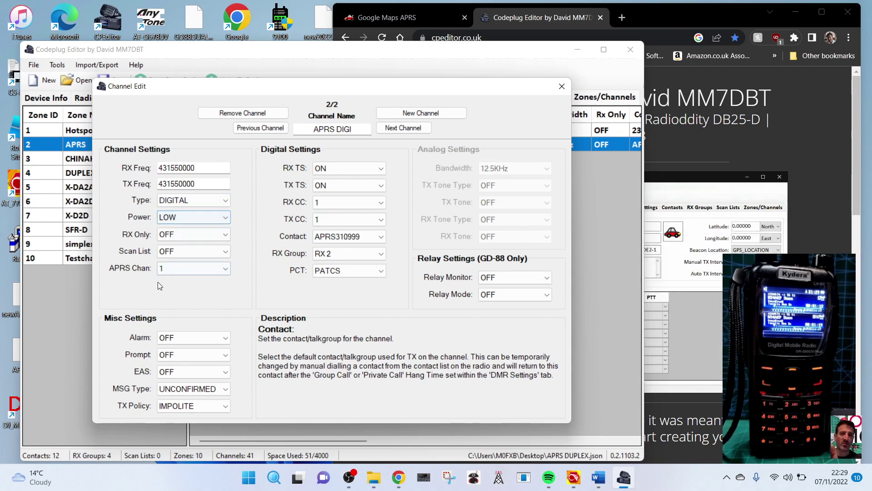
click(226, 269)
click(227, 269)
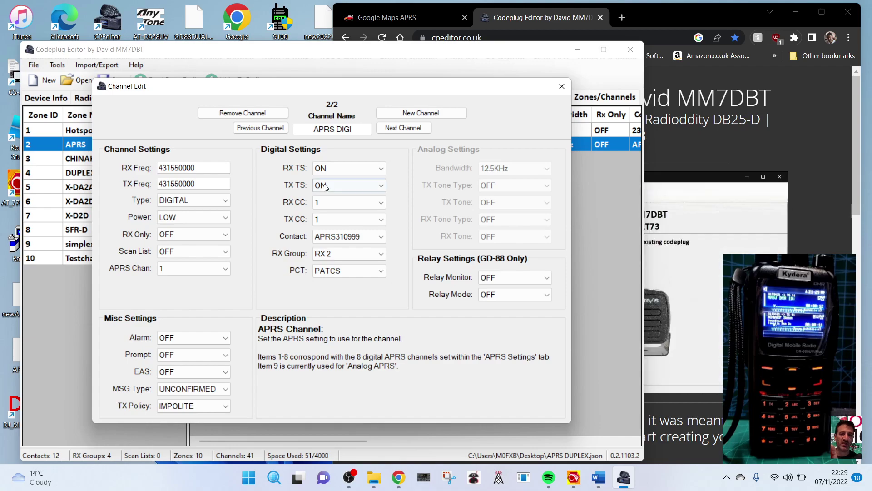
- Confirm the receive timeslot stays ON, then close the Channel Edit window
click(381, 168)
click(383, 171)
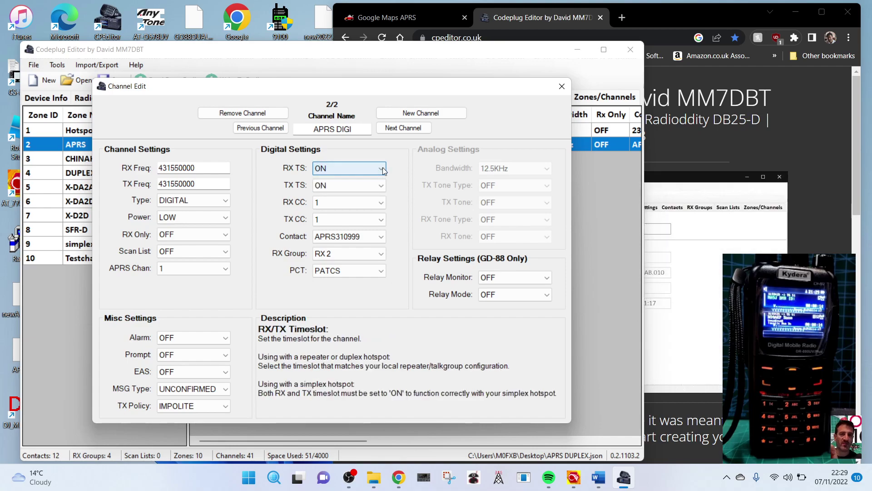
click(383, 171)
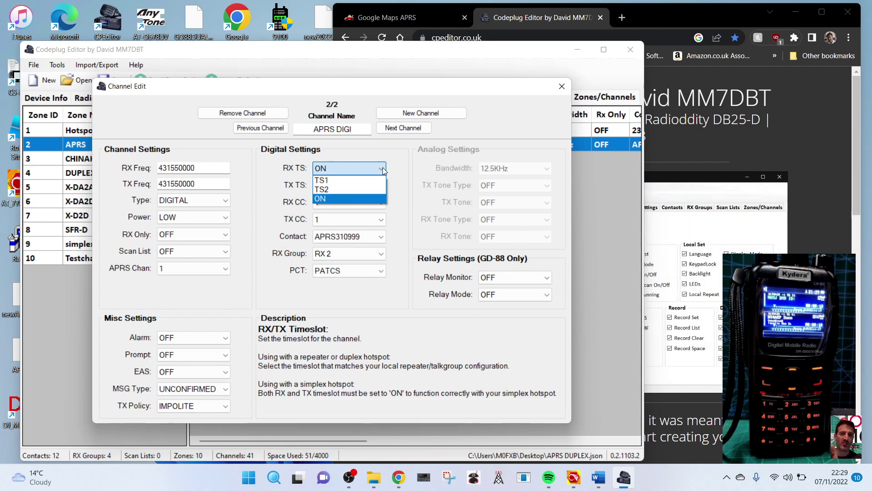
click(349, 169)
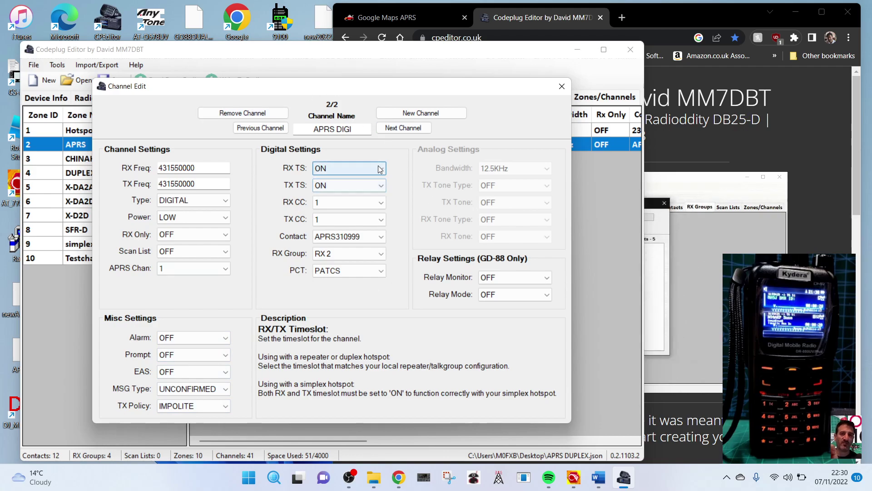
click(562, 87)
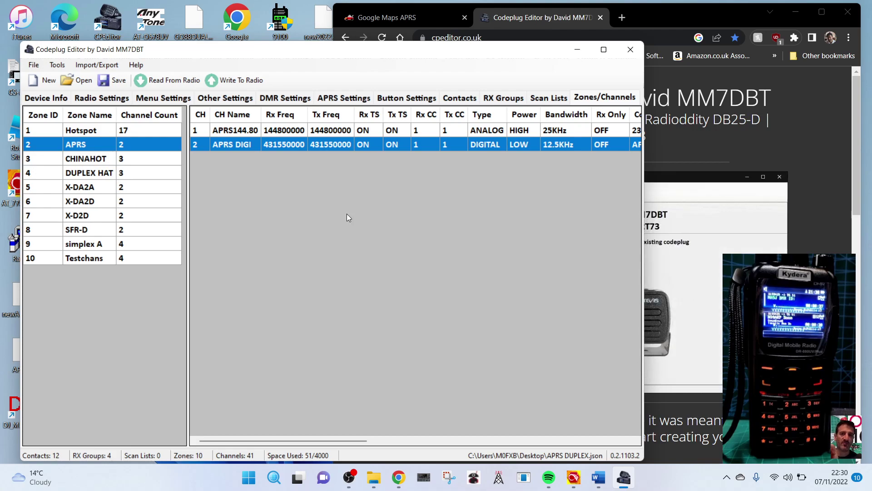
- Switch Chrome to the Google Maps APRS tab
click(377, 19)
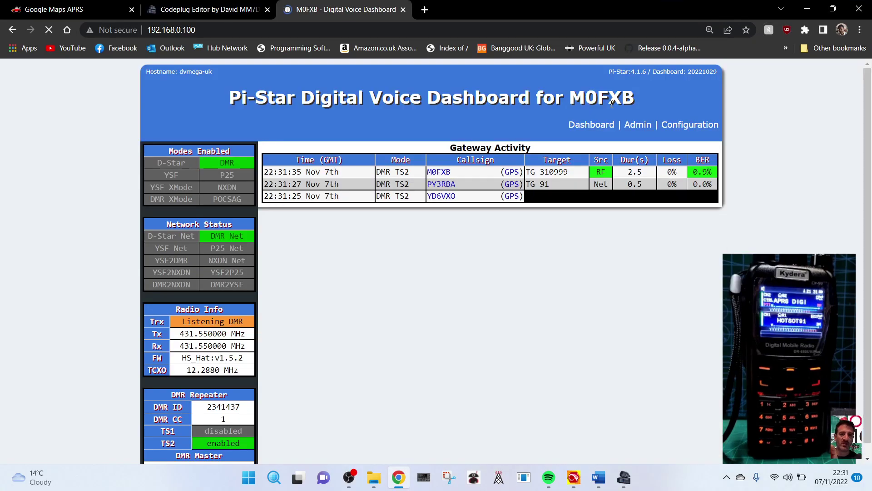
- Check APRS Host Enable on Pi-Star's Configuration page, then return to the hotspot dashboard
click(693, 128)
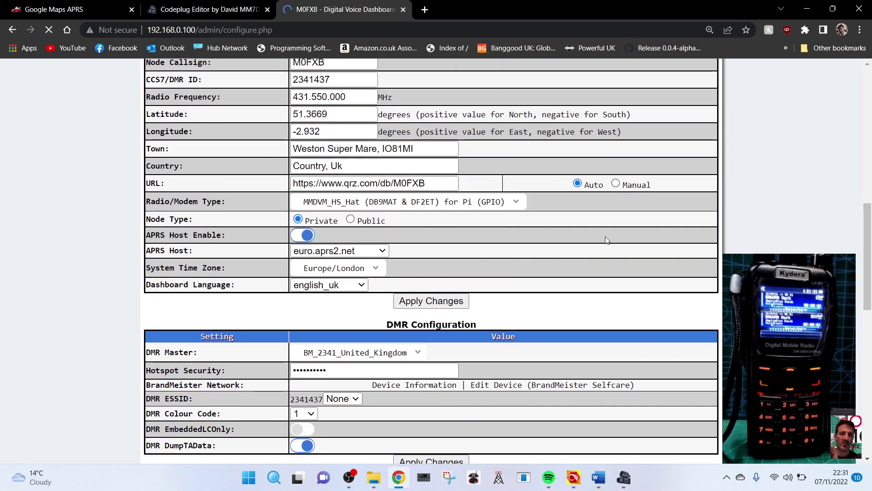
scroll(580, 280, up, 2)
scroll(580, 280, down, 4)
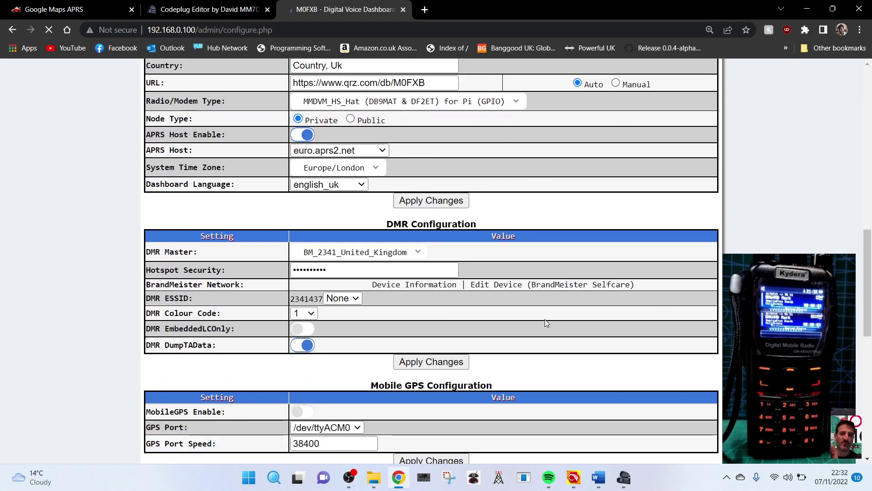
scroll(544, 319, up, 15)
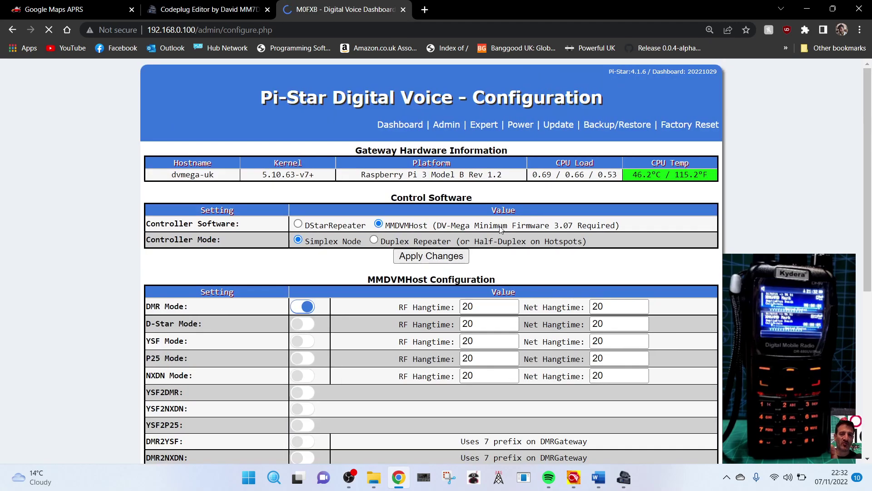
scroll(367, 222, up, 10)
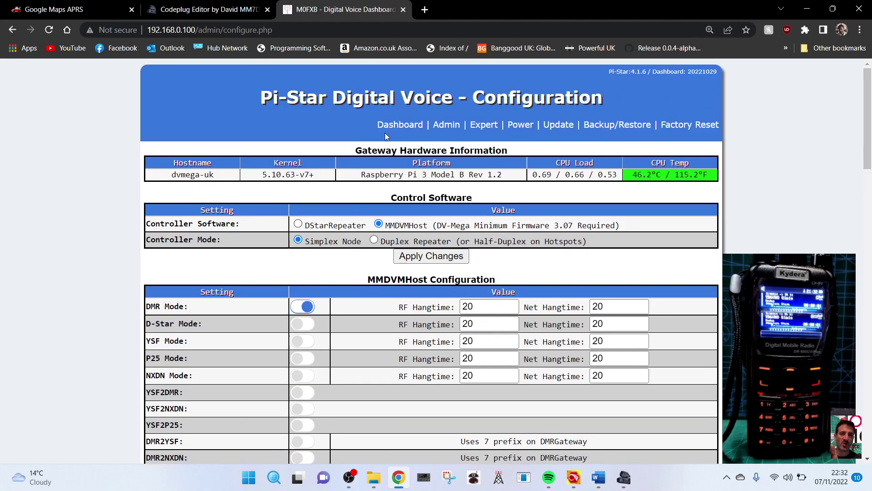
click(386, 128)
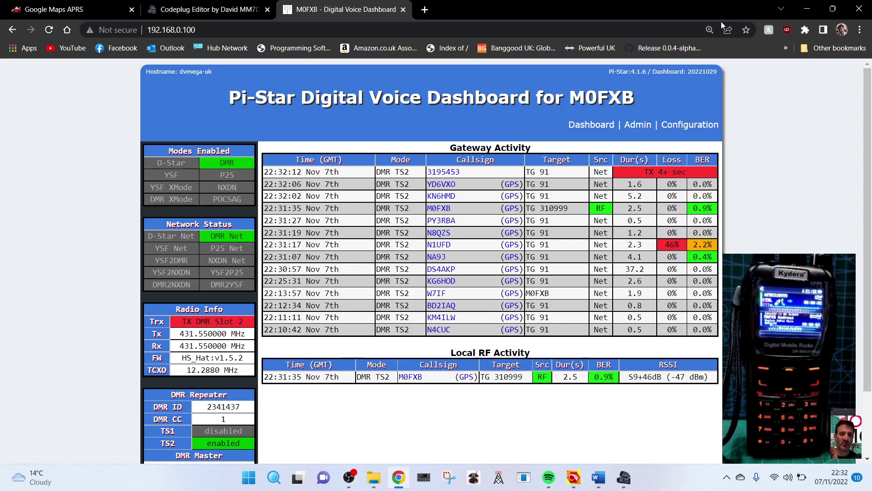
- On the aprs.fi map, begin entering a callsign in capitals in the Track box
click(54, 9)
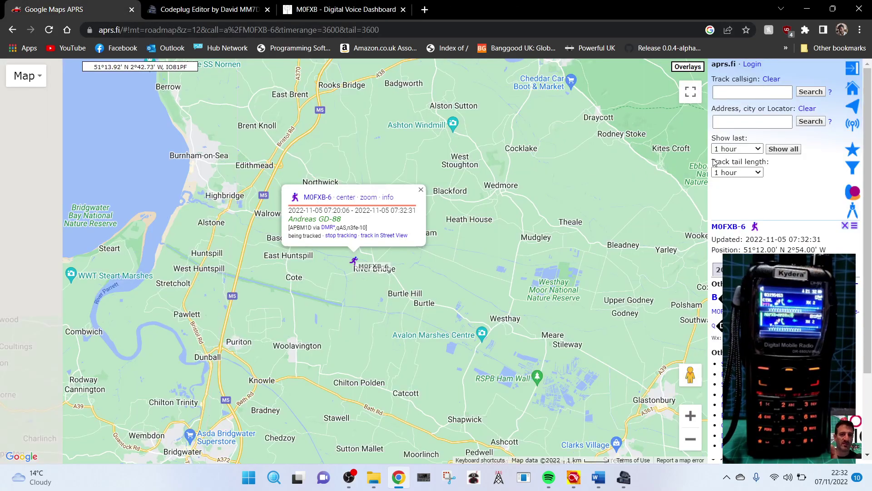
click(722, 93)
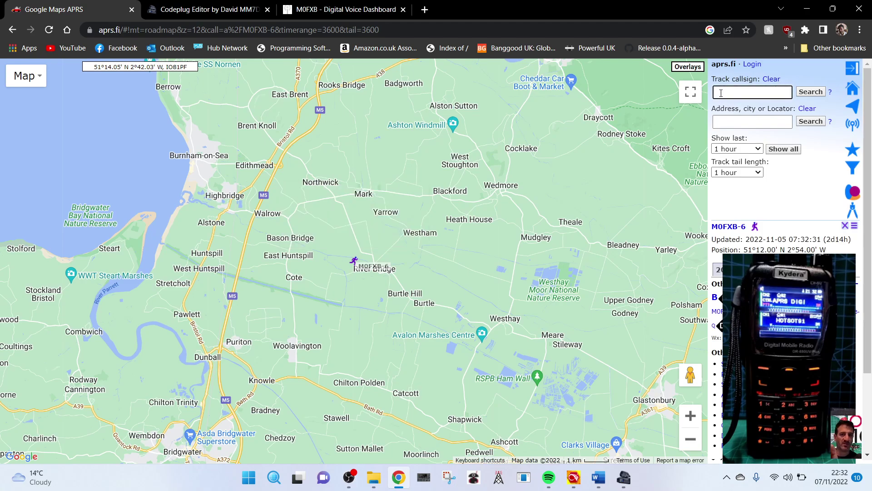
key(Caps_Lock)
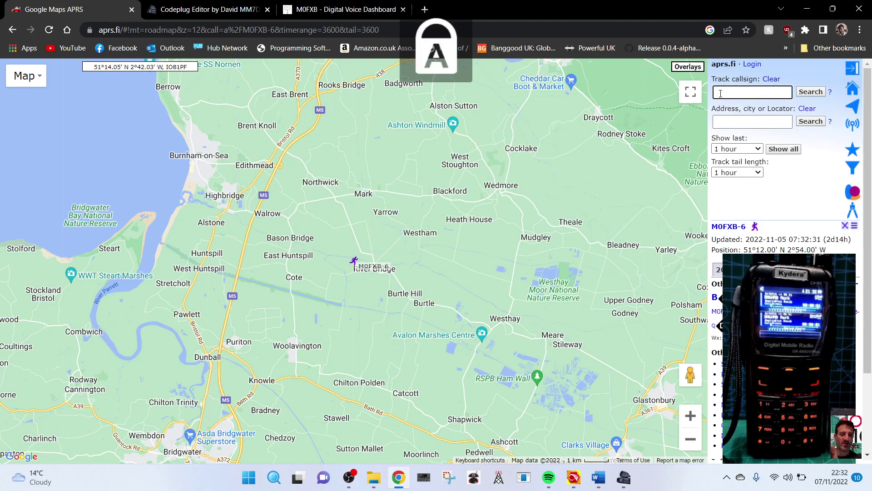
text(M0F)
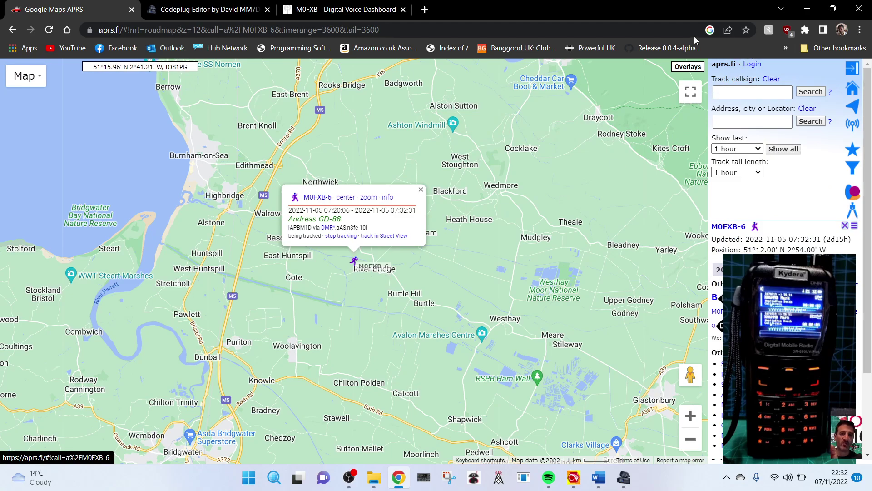
click(181, 10)
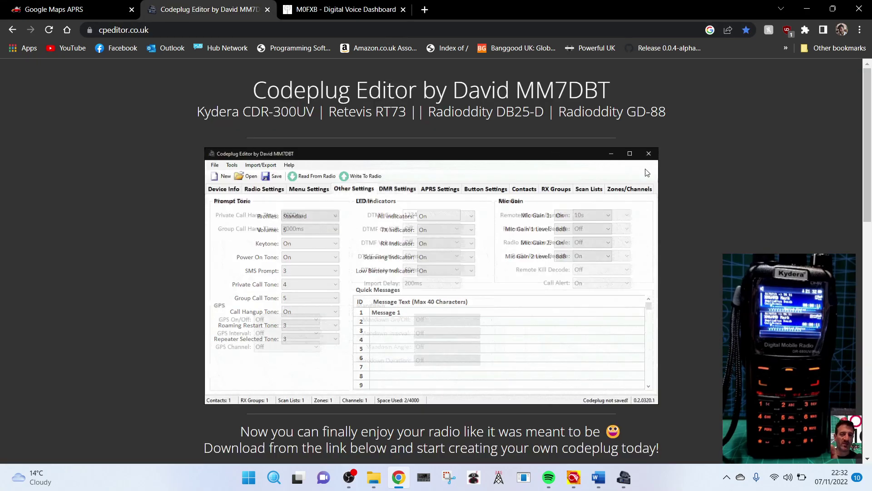
scroll(718, 196, down, 5)
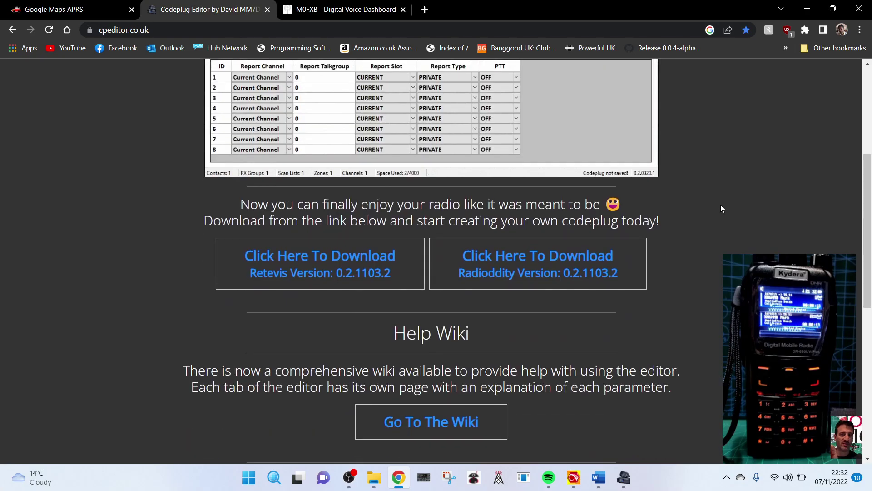
scroll(767, 232, up, 5)
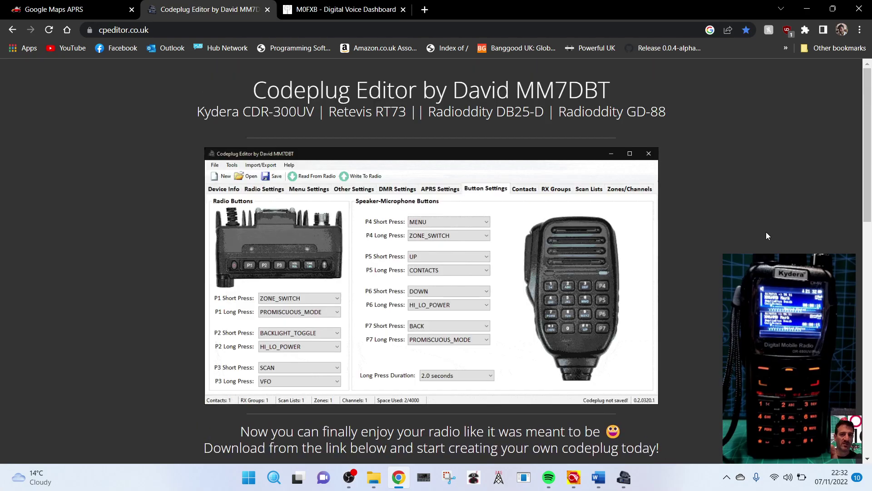